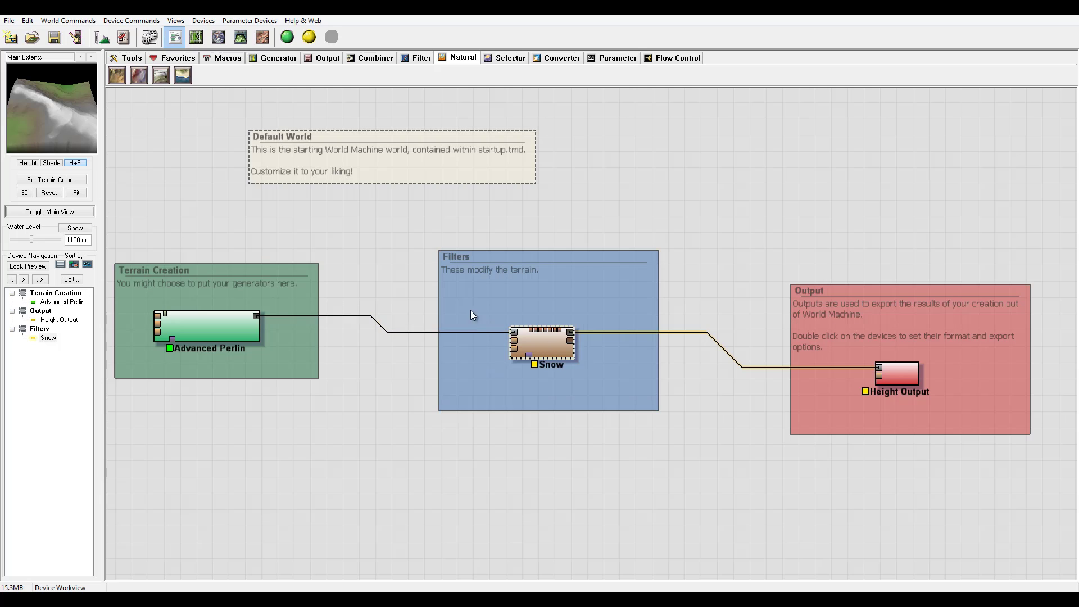
Step: Open the Snow settings and lower Evaporative Balance from 1.0 to 0.59375
{"action": "double_click", "coordinate": [545, 344]}
{"action": "left_click_drag", "start_coordinate": [576, 222], "coordinate": [702, 111]}
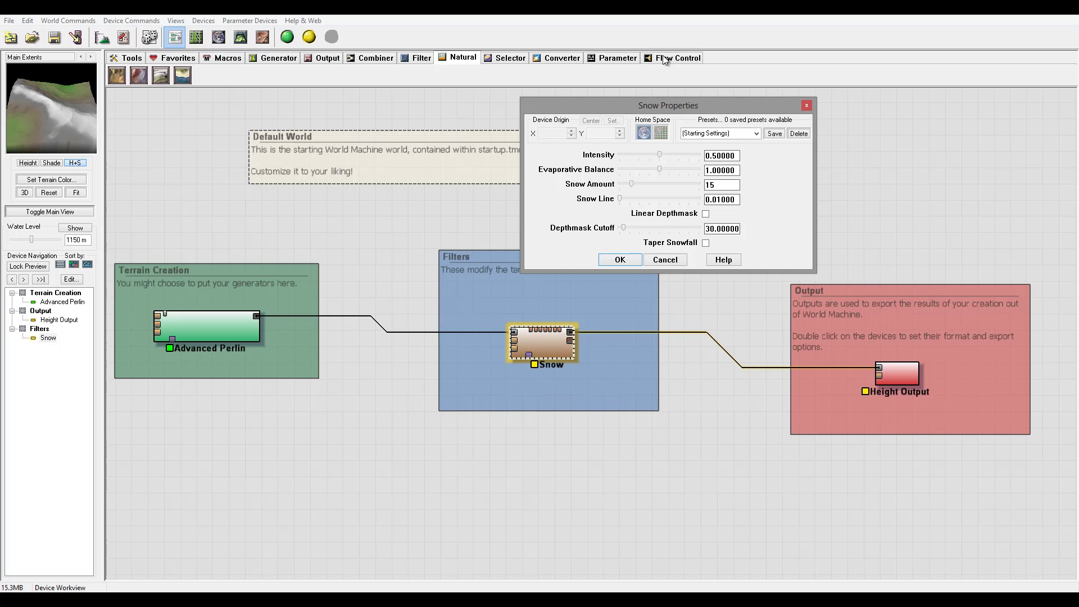
{"action": "left_click_drag", "start_coordinate": [672, 111], "coordinate": [595, 115]}
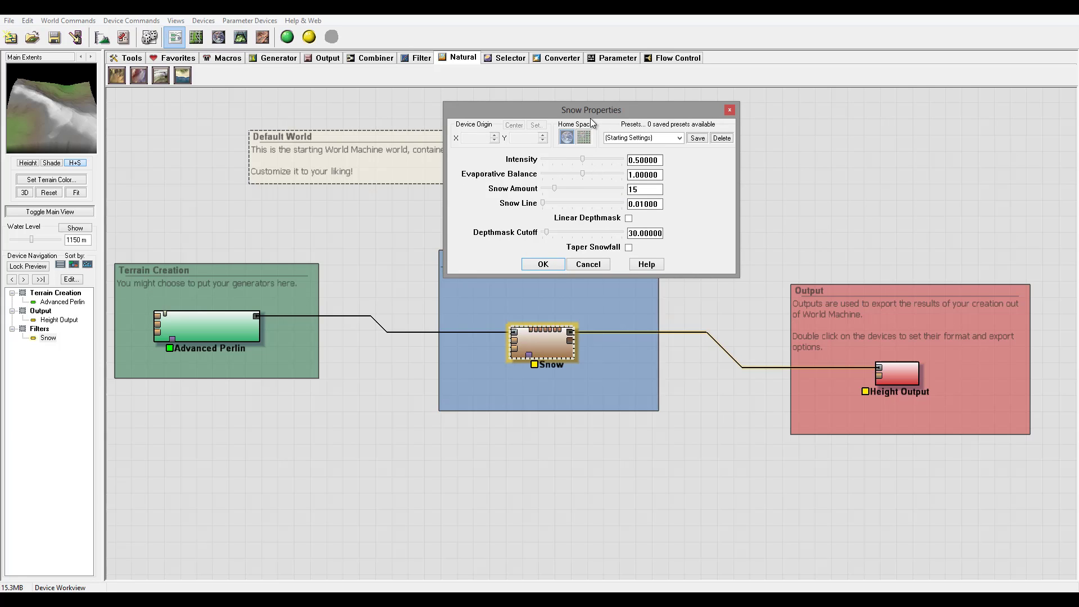
{"action": "left_click_drag", "start_coordinate": [603, 116], "coordinate": [545, 118]}
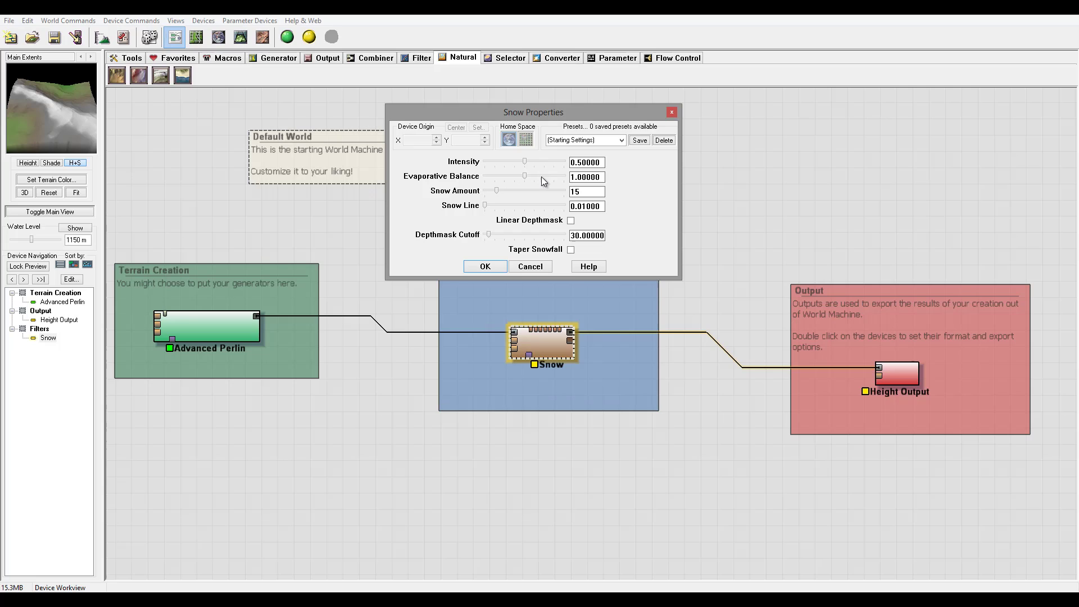
{"action": "mouse_move", "coordinate": [507, 174]}
{"action": "left_mouse_down"}
{"action": "mouse_move", "coordinate": [557, 178]}
{"action": "mouse_move", "coordinate": [509, 178]}
{"action": "left_mouse_up"}
{"action": "left_click", "coordinate": [500, 176]}
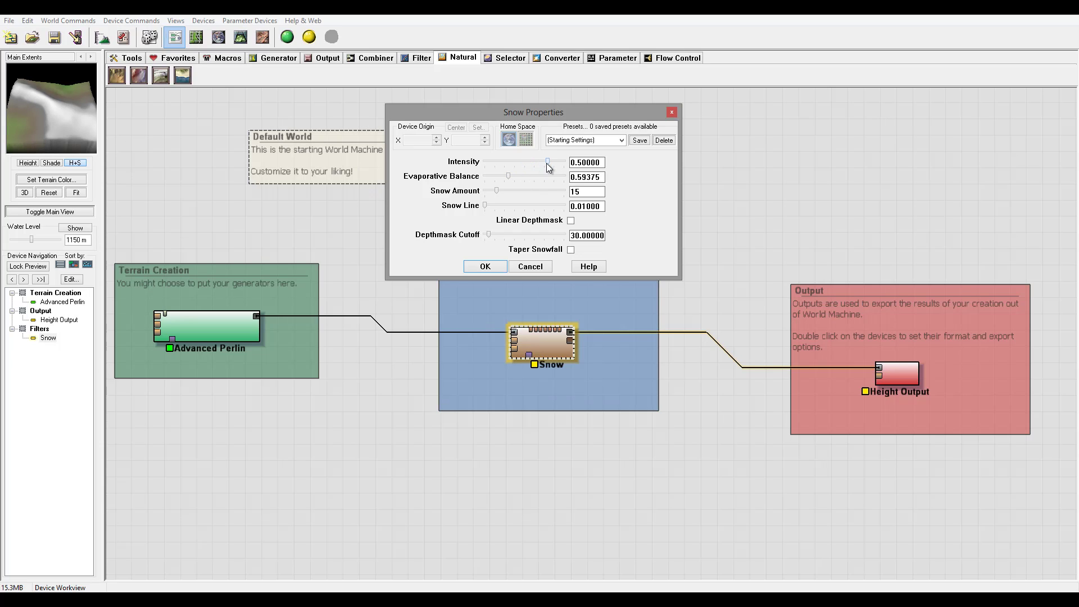
Step: Set Snow Intensity to 0.79688 and Evaporative Balance to 0.96875
{"action": "left_click", "coordinate": [548, 162]}
{"action": "left_click_drag", "start_coordinate": [519, 175], "coordinate": [521, 175]}
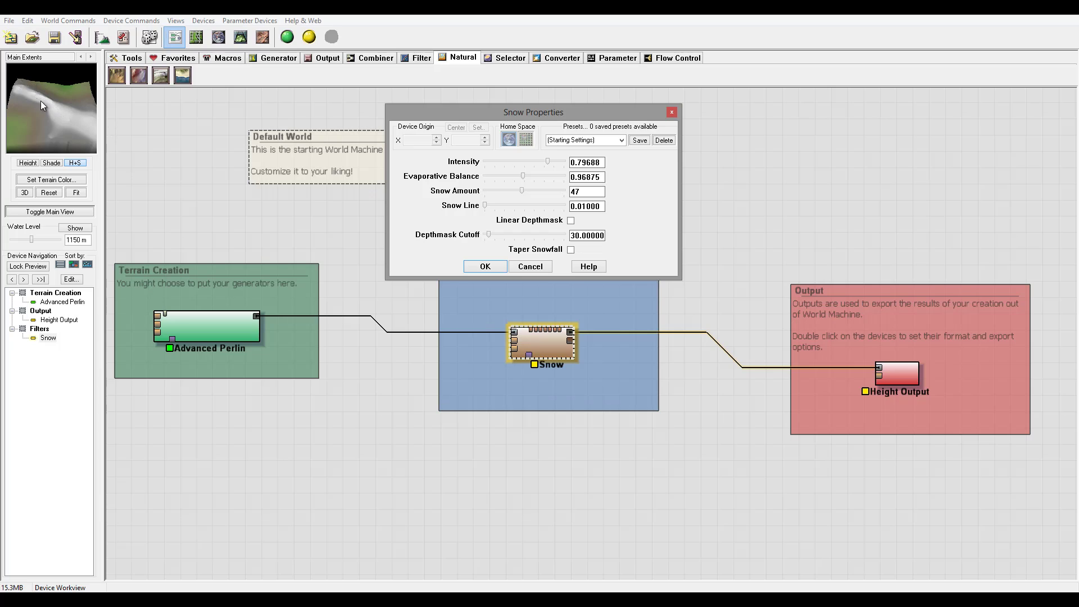
Step: Orbit the terrain preview and raise Snow Line from 0.01 to 0.5625
{"action": "left_click_drag", "start_coordinate": [23, 86], "coordinate": [106, 123]}
{"action": "left_click_drag", "start_coordinate": [486, 211], "coordinate": [517, 209]}
Step: Accept the Snow settings, reposition the Snow node, and place a Bitmap Output beside the Output group
{"action": "left_click", "coordinate": [484, 266]}
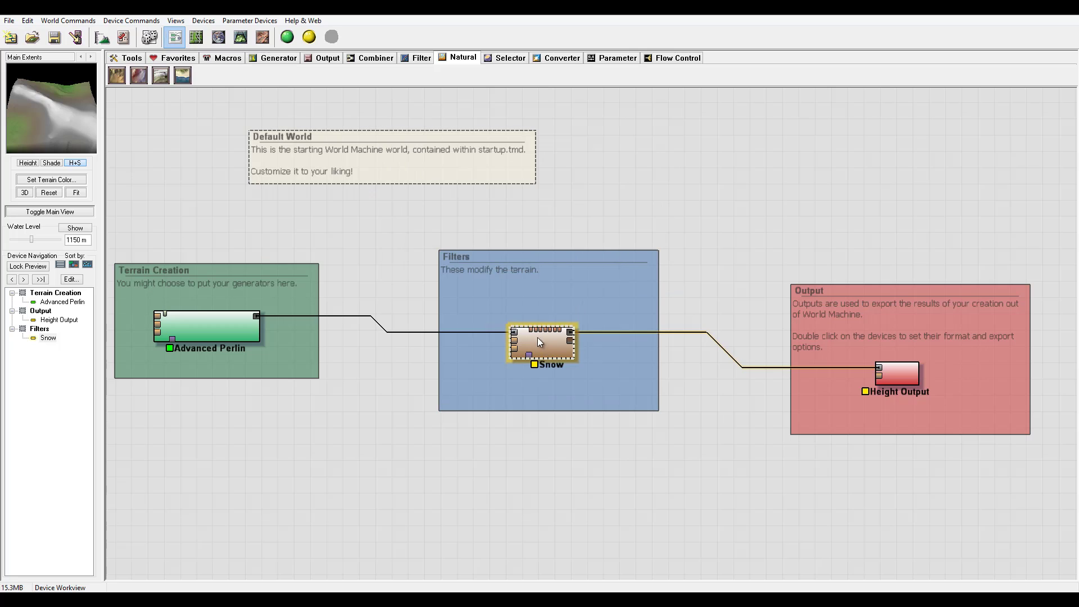
{"action": "left_click_drag", "start_coordinate": [537, 337], "coordinate": [524, 320]}
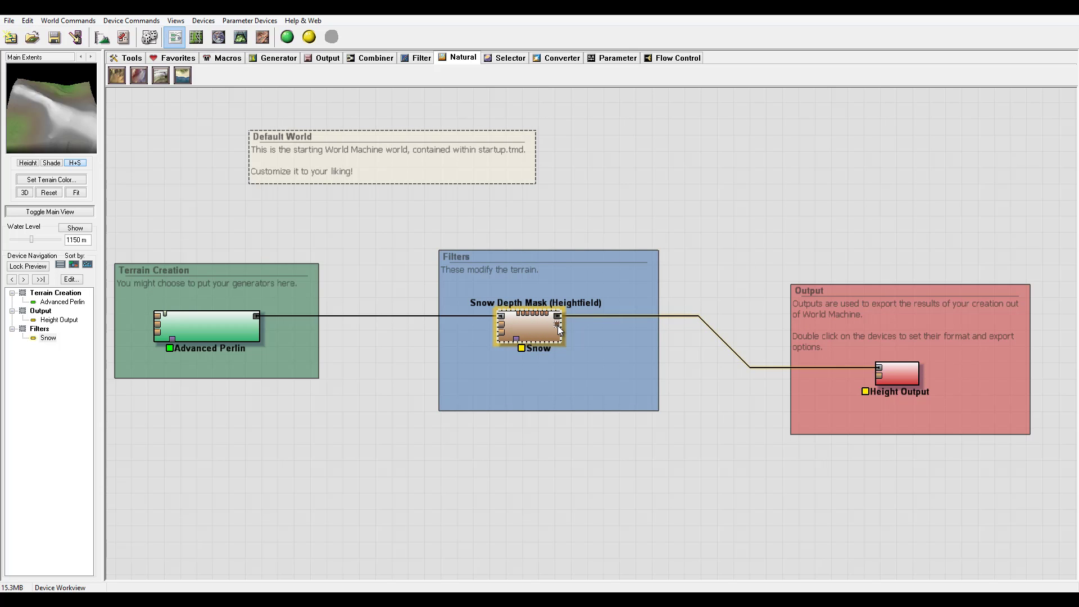
{"action": "left_click", "coordinate": [316, 60]}
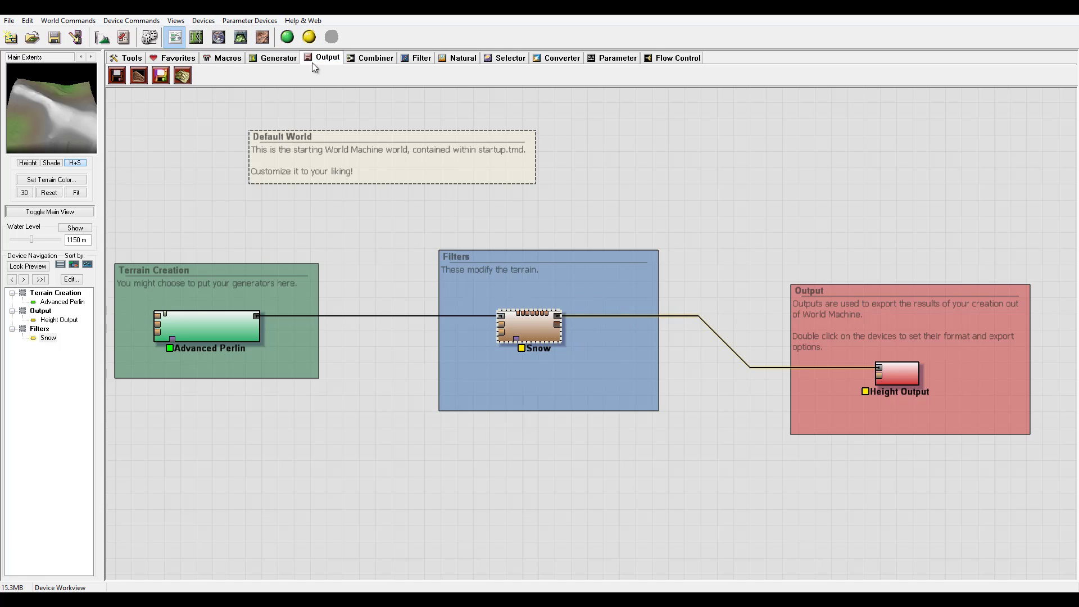
{"action": "left_click", "coordinate": [160, 75]}
{"action": "left_click", "coordinate": [822, 224]}
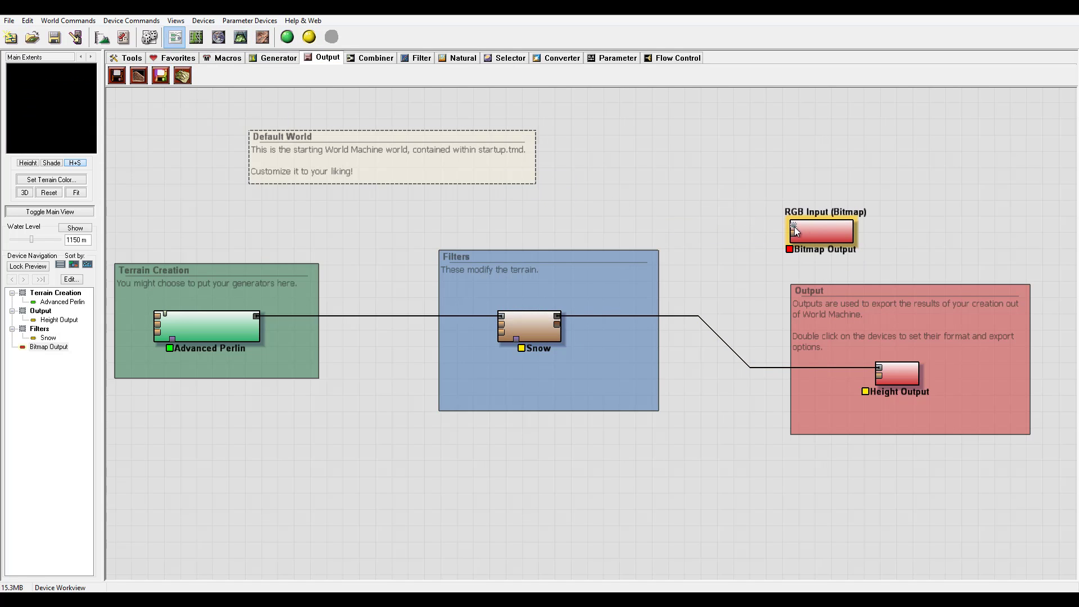
{"action": "left_click_drag", "start_coordinate": [793, 226], "coordinate": [702, 214]}
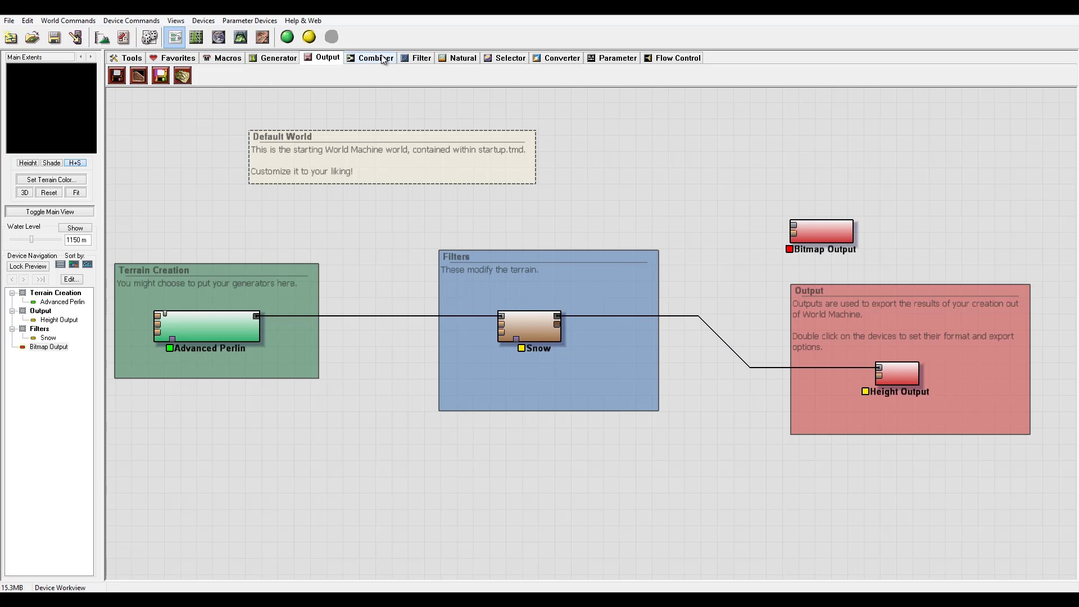
Step: Add a Colorizer fed by Snow's depth mask, wire it into Bitmap Output, and preview it
{"action": "left_click", "coordinate": [557, 58]}
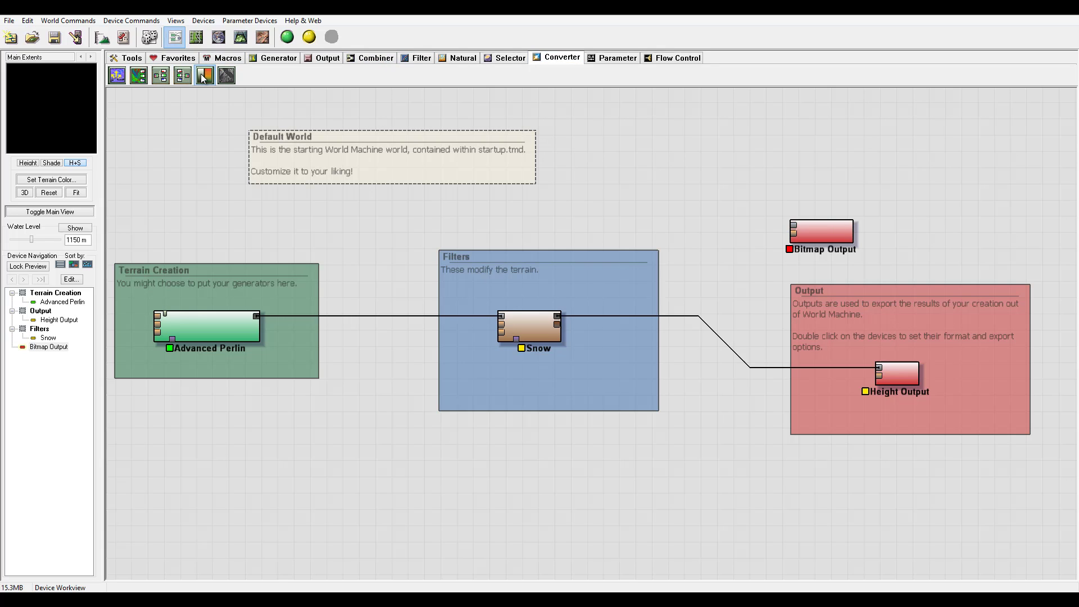
{"action": "left_click_drag", "start_coordinate": [191, 72], "coordinate": [559, 324]}
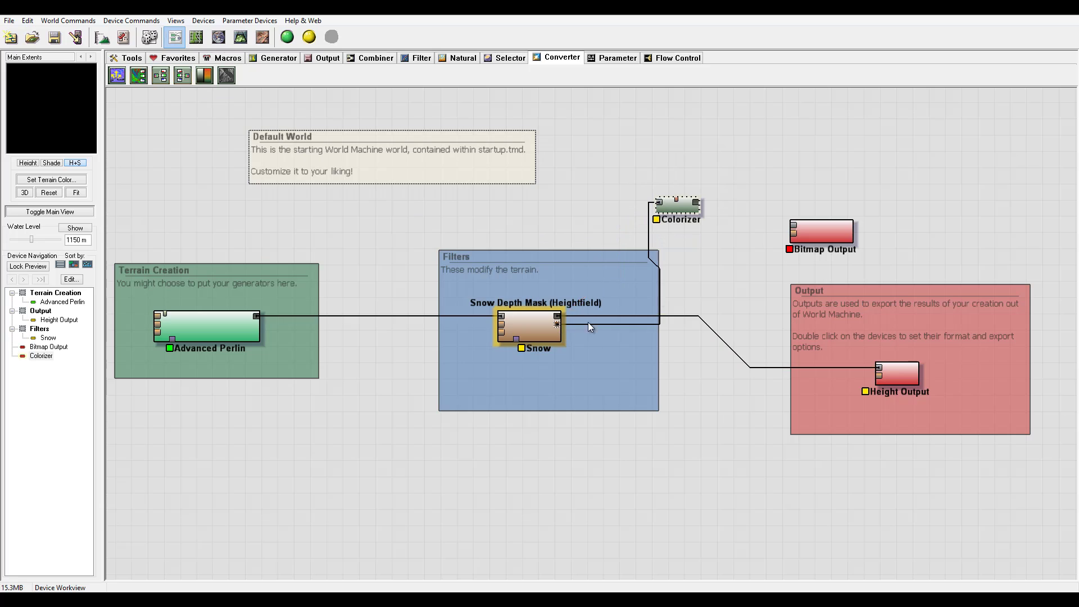
{"action": "left_click_drag", "start_coordinate": [697, 203], "coordinate": [823, 235]}
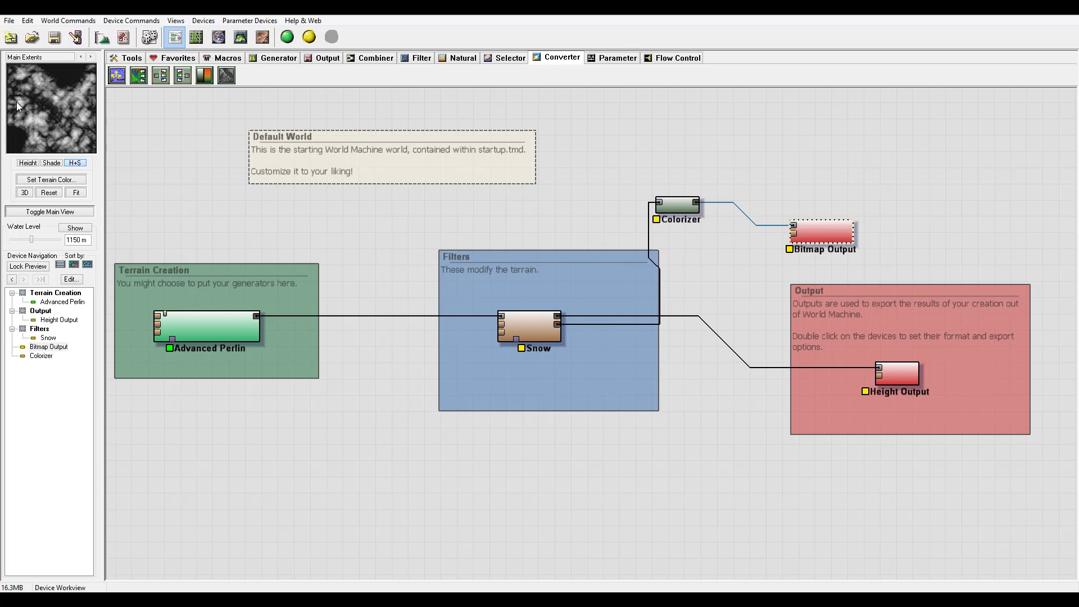
{"action": "left_click", "coordinate": [522, 315]}
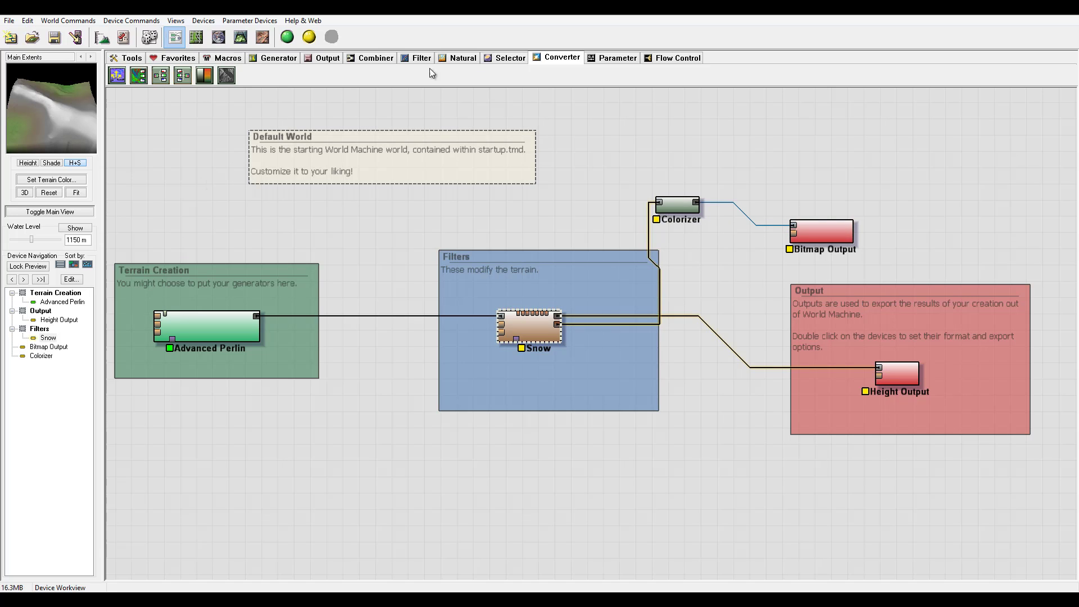
{"action": "left_click", "coordinate": [820, 231]}
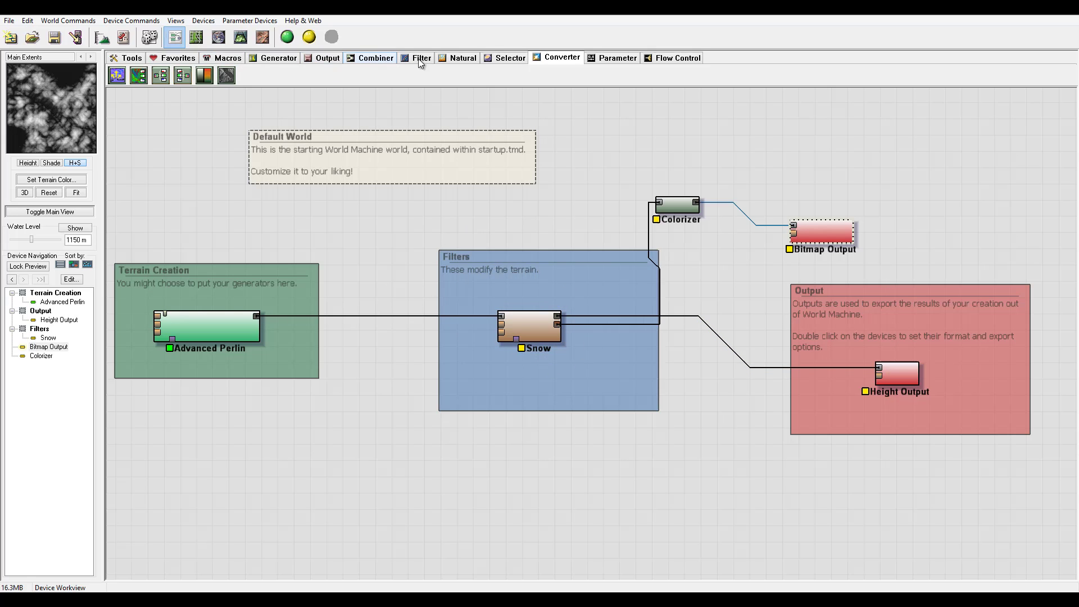
Step: Add an Erosion device fed by Advanced Perlin
{"action": "left_click", "coordinate": [456, 57]}
{"action": "left_click", "coordinate": [117, 76]}
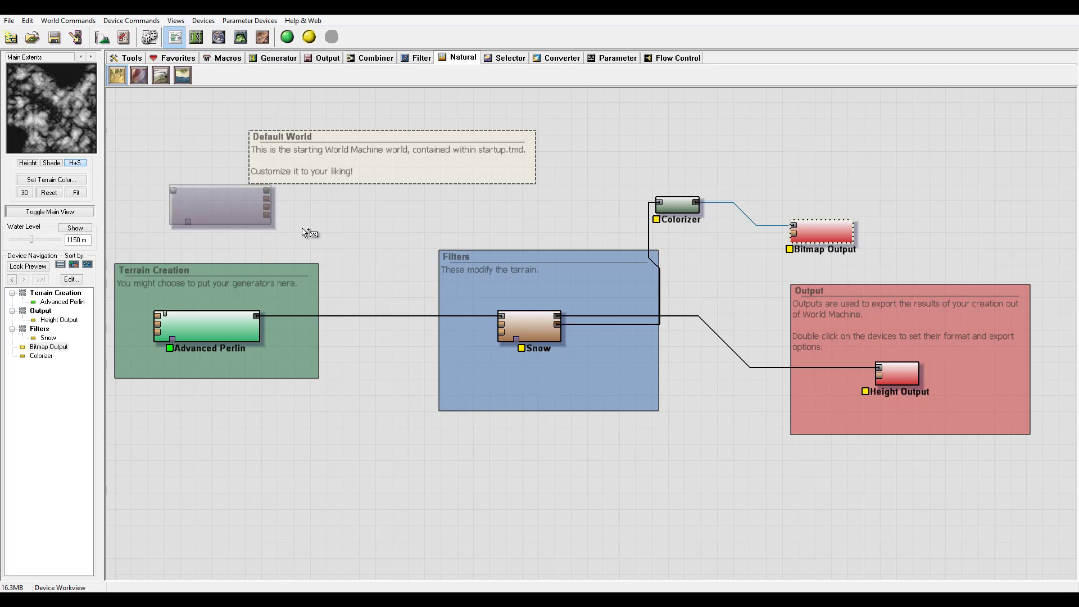
{"action": "left_click", "coordinate": [364, 218]}
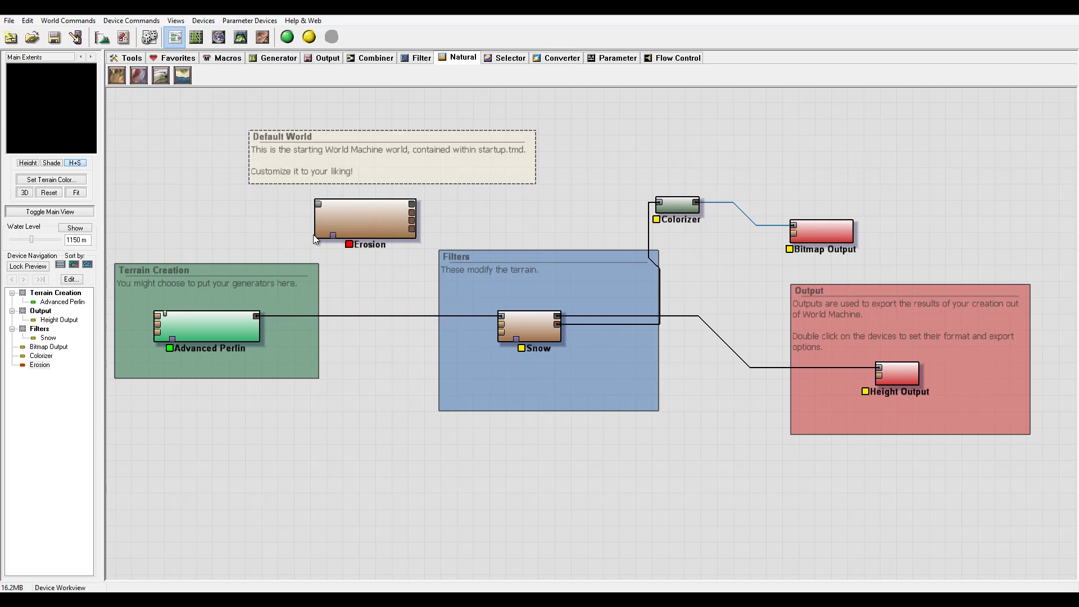
{"action": "left_click_drag", "start_coordinate": [317, 204], "coordinate": [256, 316]}
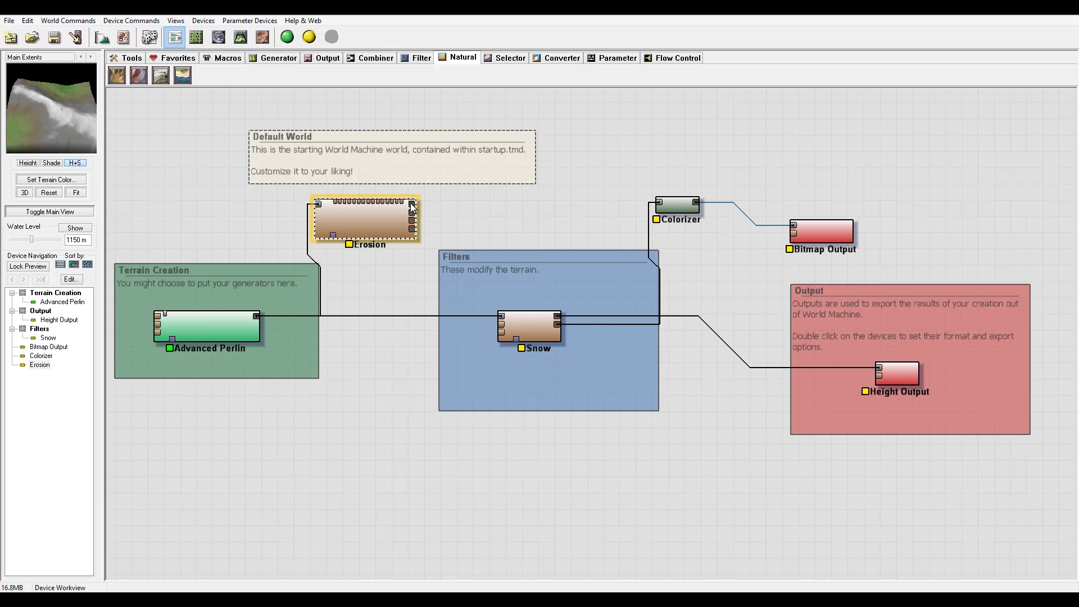
Step: Set Channeled Erosion with geological-time enhancement, duration 140, sediment 0.778, and feed it into Snow
{"action": "double_click", "coordinate": [375, 218]}
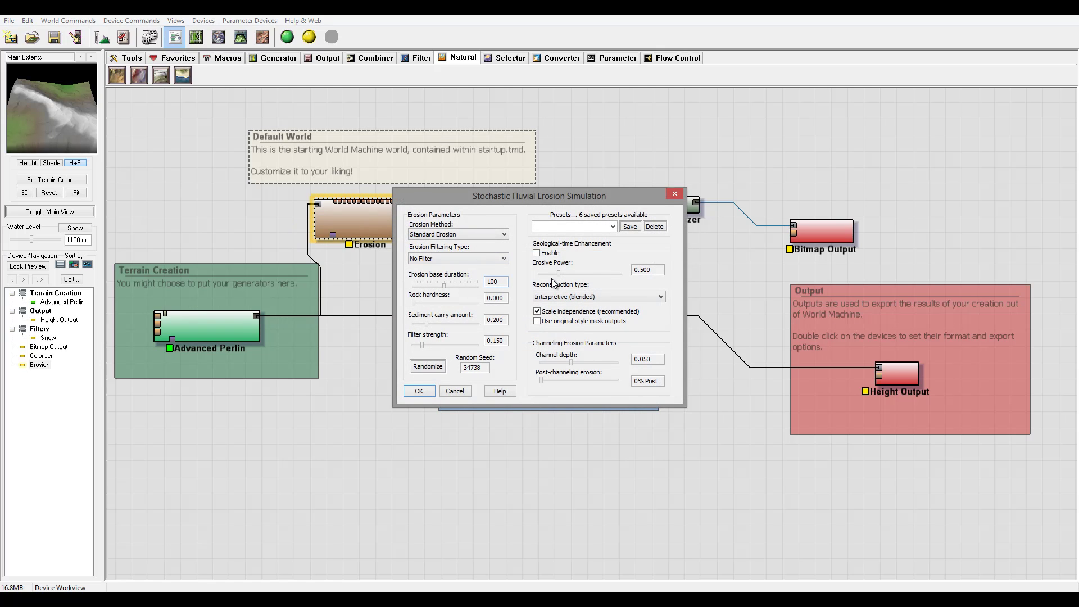
{"action": "left_click", "coordinate": [537, 253]}
{"action": "left_click_drag", "start_coordinate": [444, 285], "coordinate": [457, 285]}
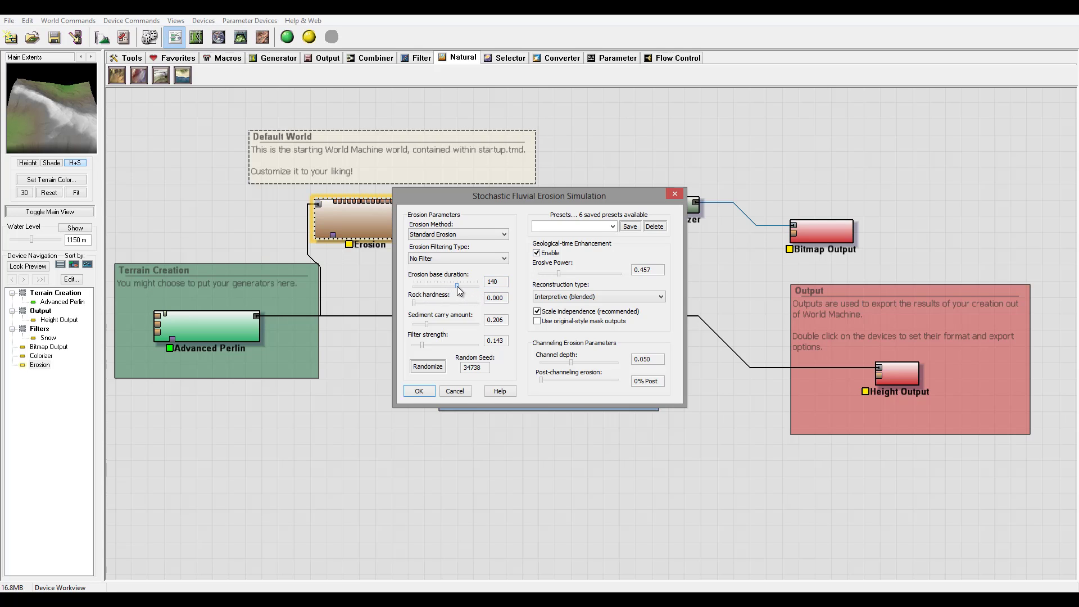
{"action": "left_click", "coordinate": [460, 235]}
{"action": "left_click", "coordinate": [449, 251]}
{"action": "left_click_drag", "start_coordinate": [427, 325], "coordinate": [463, 325]}
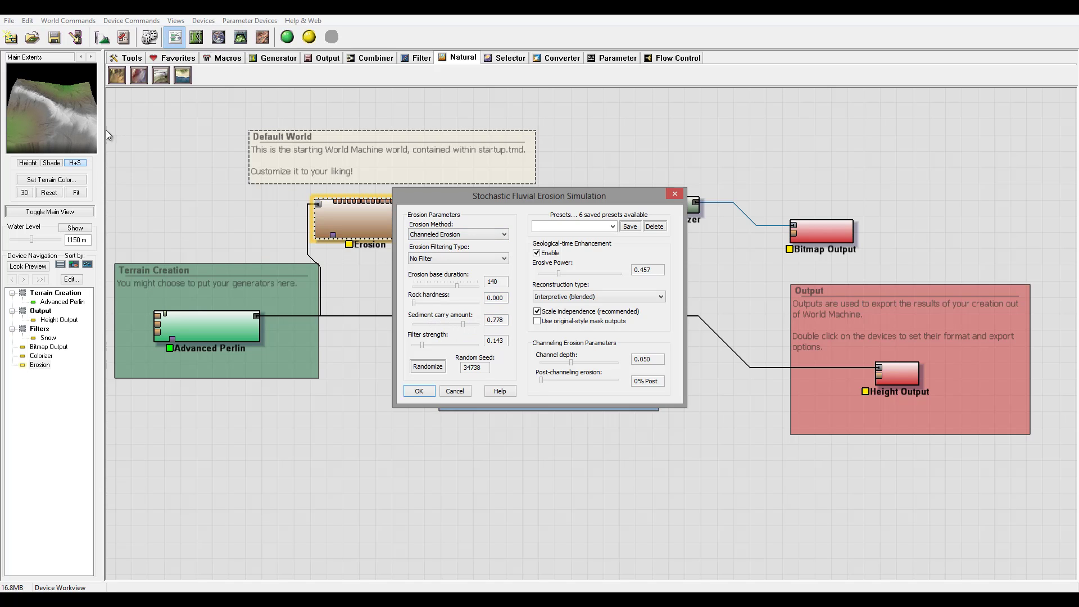
{"action": "left_click", "coordinate": [419, 391]}
{"action": "left_click_drag", "start_coordinate": [501, 315], "coordinate": [376, 279]}
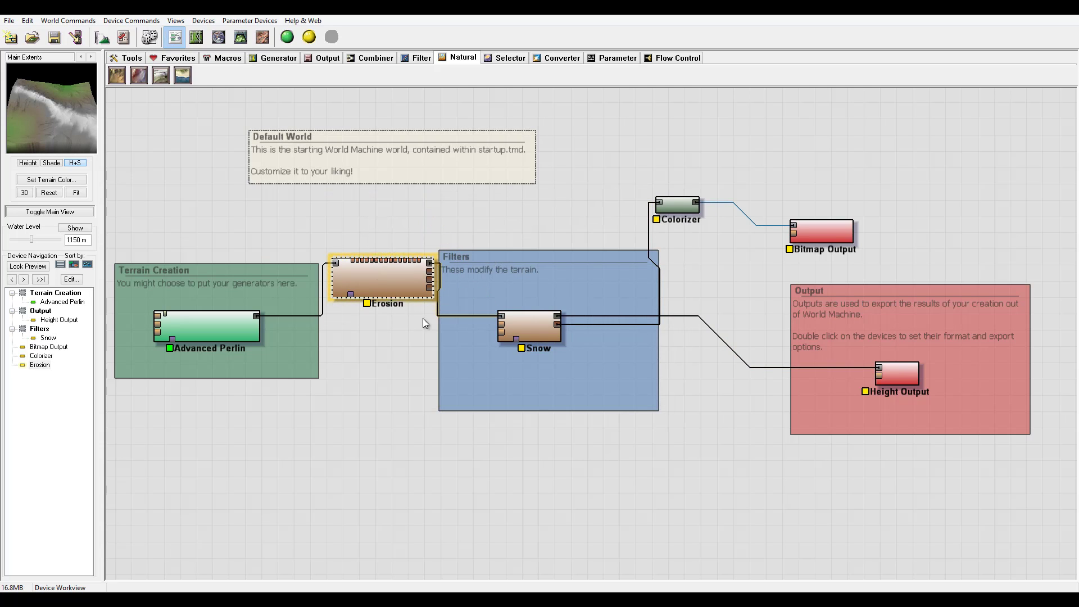
{"action": "left_click", "coordinate": [523, 325]}
{"action": "left_click", "coordinate": [821, 232]}
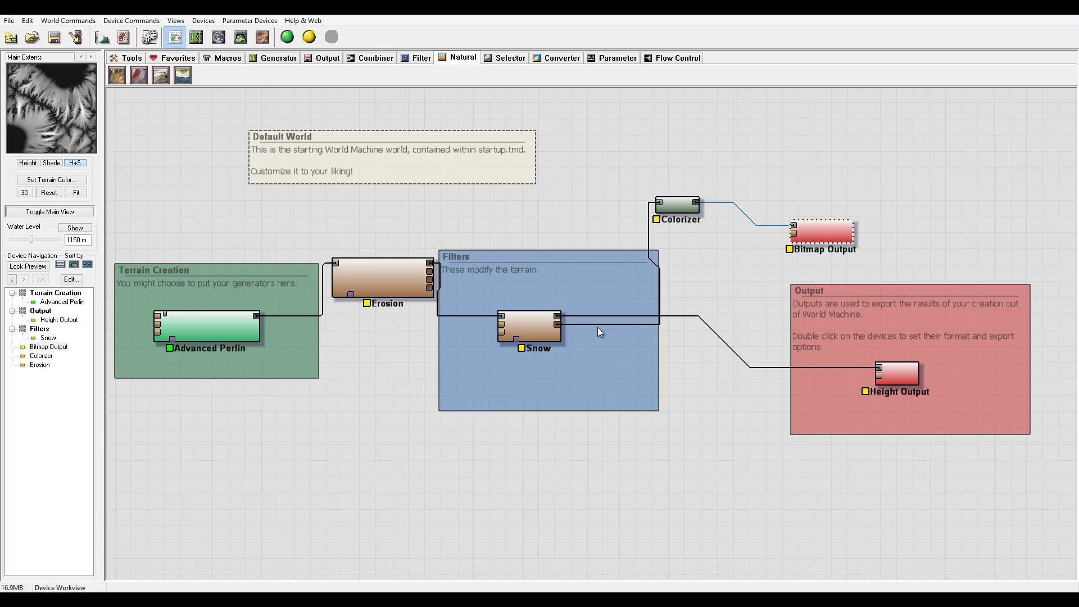
{"action": "left_click", "coordinate": [522, 323]}
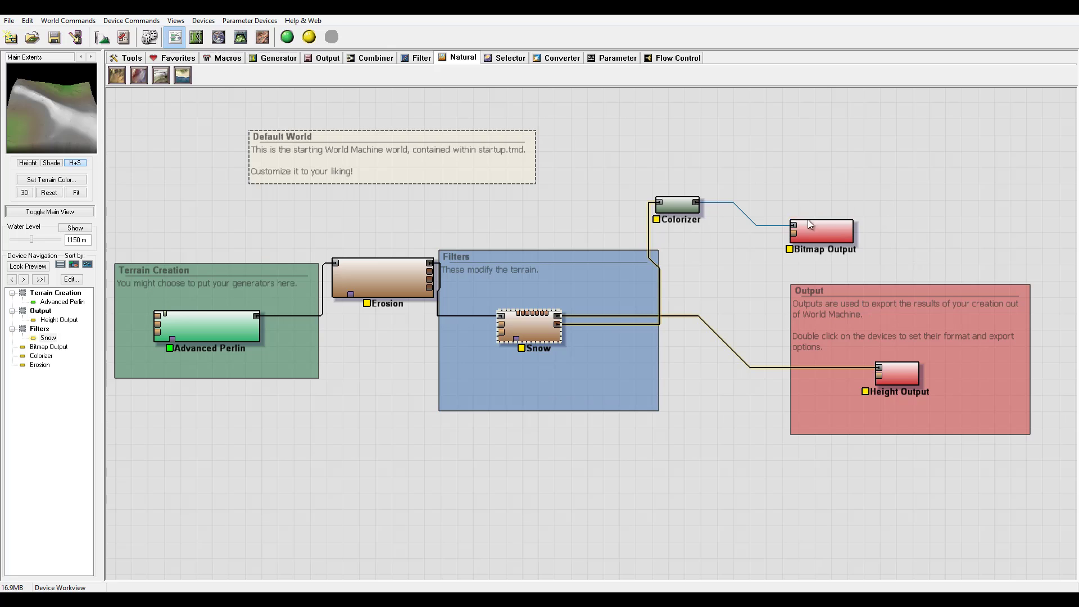
Step: Move the Colorizer and Bitmap Output pair up and paste a duplicate pair below it
{"action": "left_click_drag", "start_coordinate": [808, 224], "coordinate": [850, 166]}
{"action": "left_click_drag", "start_coordinate": [677, 205], "coordinate": [699, 157]}
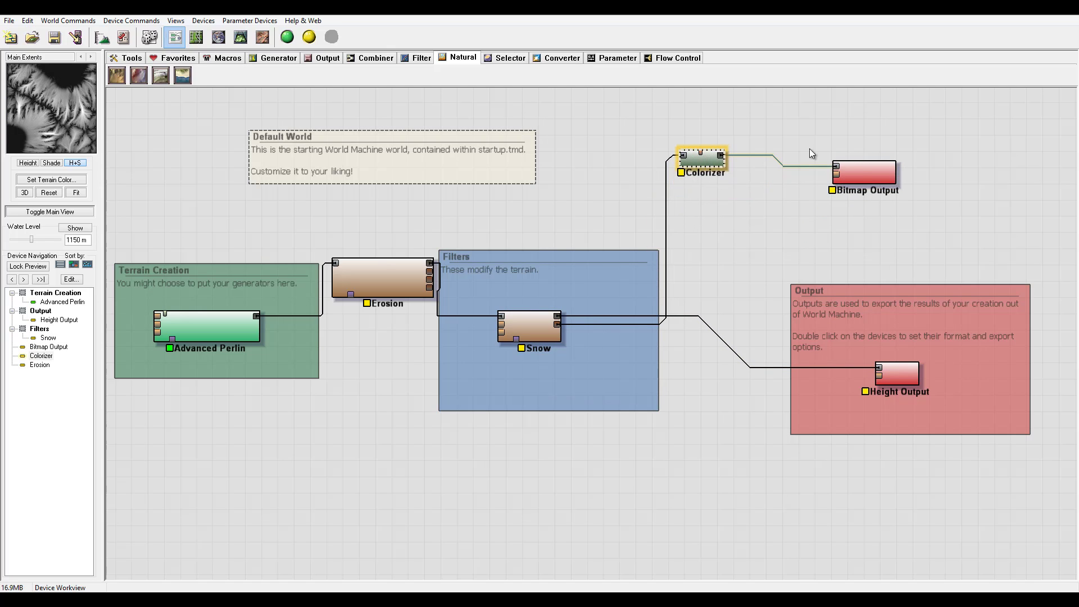
{"action": "left_click_drag", "start_coordinate": [854, 178], "coordinate": [854, 162]}
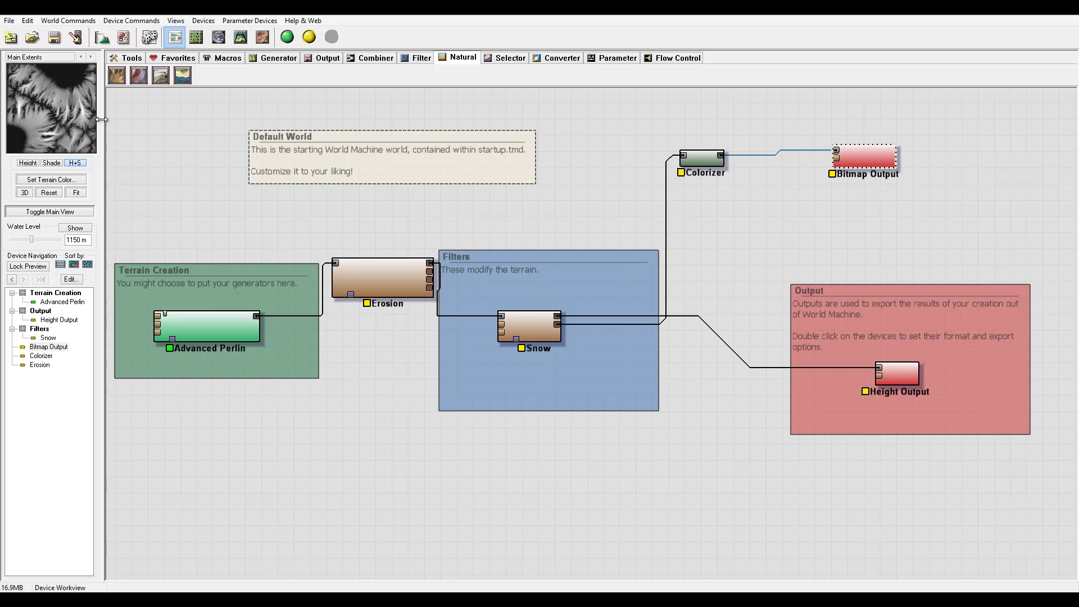
{"action": "left_click_drag", "start_coordinate": [968, 112], "coordinate": [648, 211]}
{"action": "key", "text": "ctrl+c"}
{"action": "key", "text": "ctrl+v"}
{"action": "left_click_drag", "start_coordinate": [721, 168], "coordinate": [714, 217]}
Step: Feed Erosion's flow output into the lower Colorizer and compare flow and snow-depth previews
{"action": "left_click", "coordinate": [365, 289]}
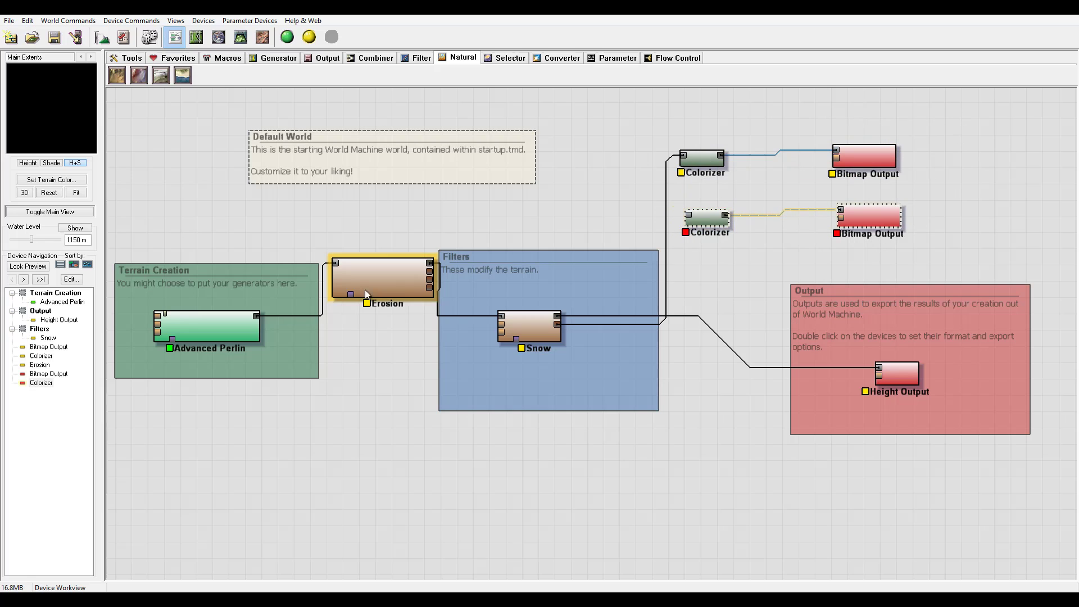
{"action": "left_click_drag", "start_coordinate": [430, 274], "coordinate": [691, 216]}
{"action": "left_click", "coordinate": [866, 222]}
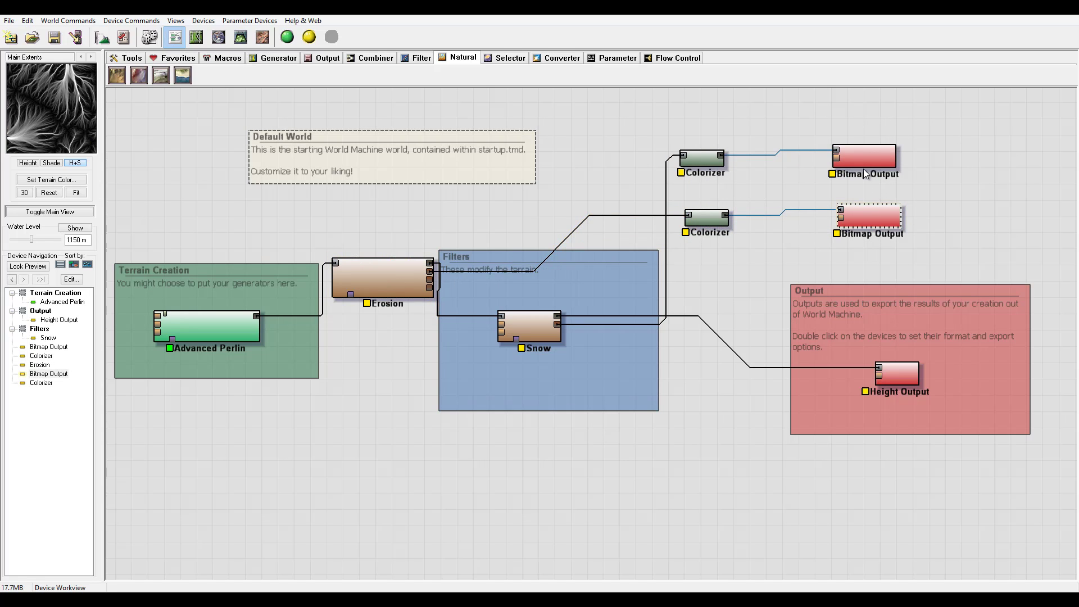
{"action": "left_click", "coordinate": [860, 161]}
{"action": "left_click", "coordinate": [859, 210]}
{"action": "left_click", "coordinate": [864, 164]}
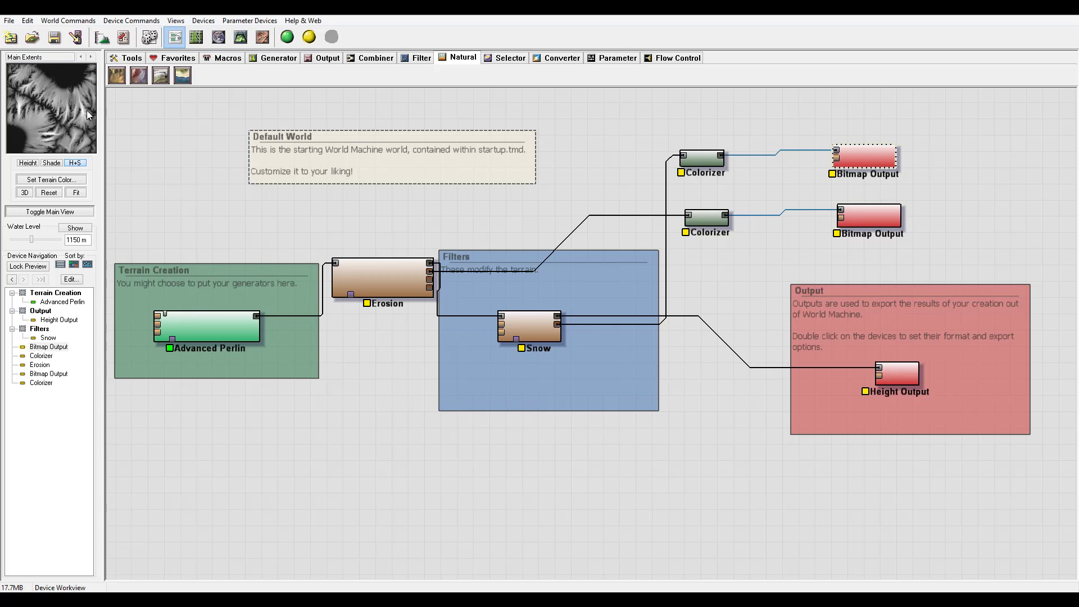